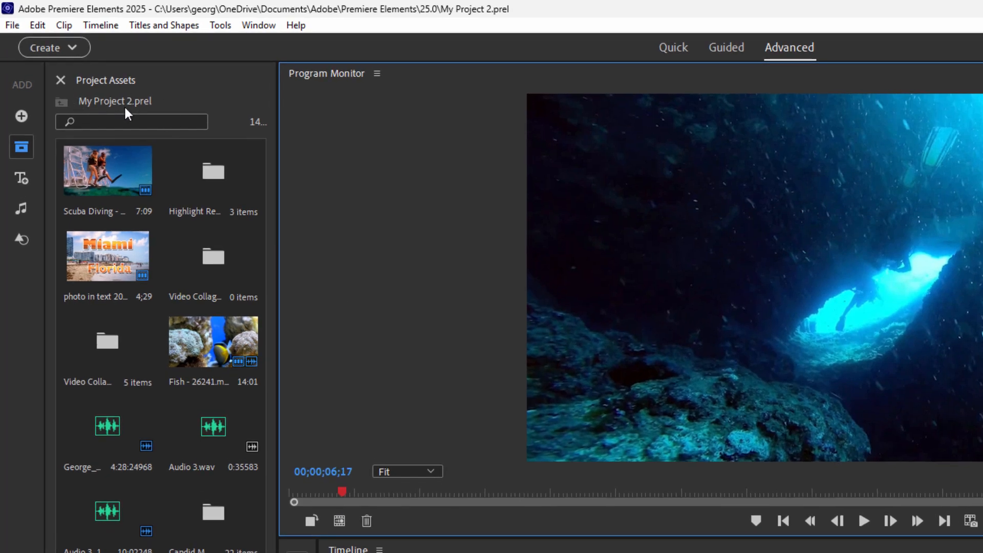
- Create a new adjustment layer item in Project Assets
{"action": "right_click", "coordinate": [168, 102]}
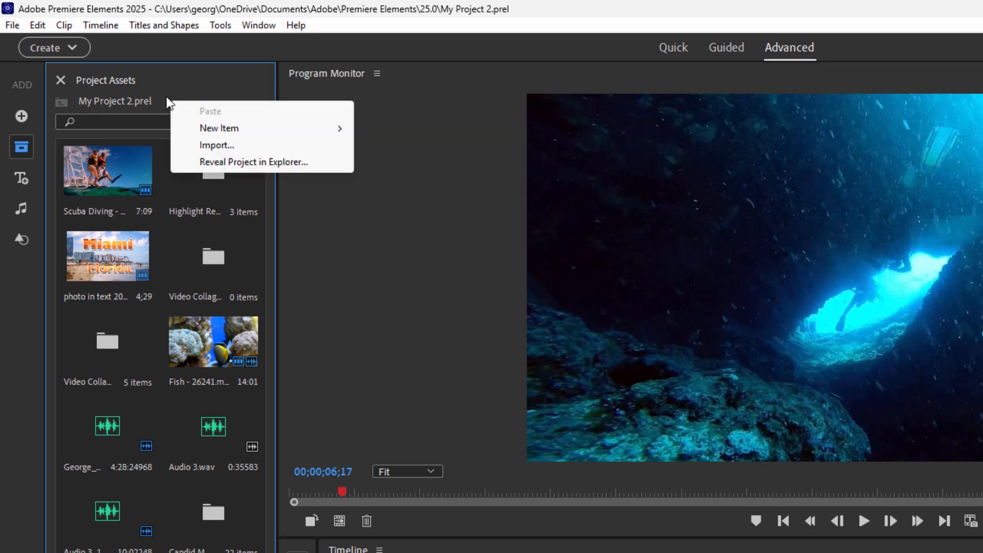
{"action": "left_click", "coordinate": [168, 97]}
{"action": "right_click", "coordinate": [176, 97]}
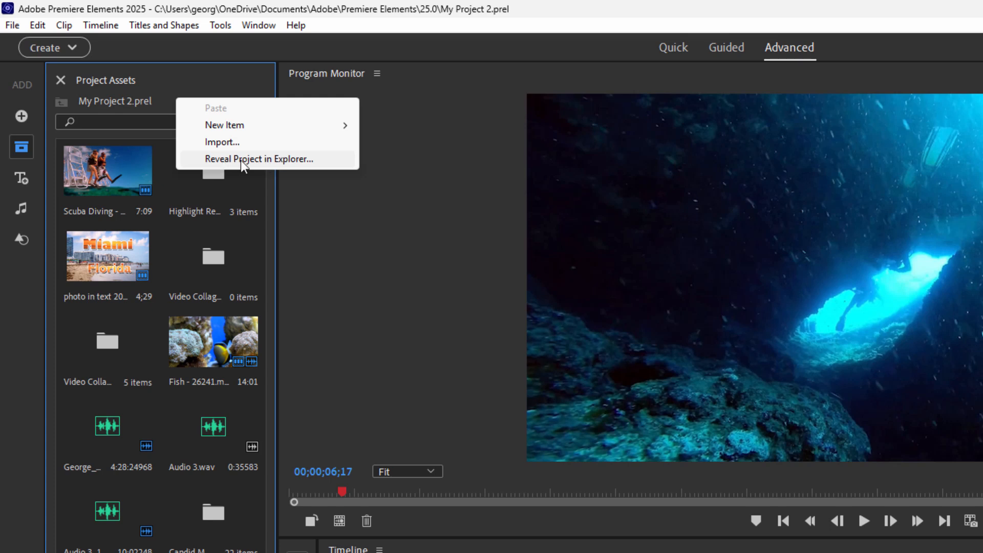
{"action": "mouse_move", "coordinate": [230, 125]}
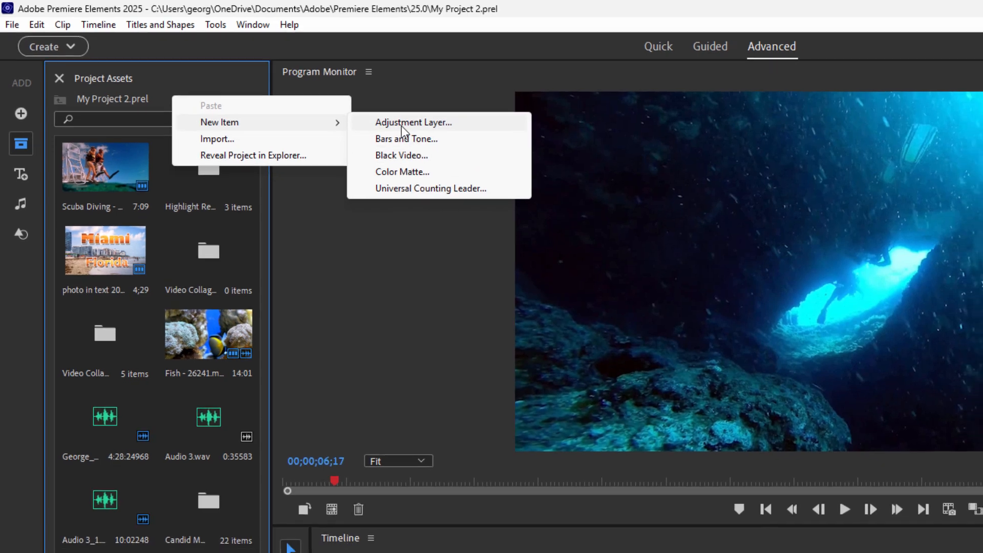
{"action": "left_click", "coordinate": [401, 126]}
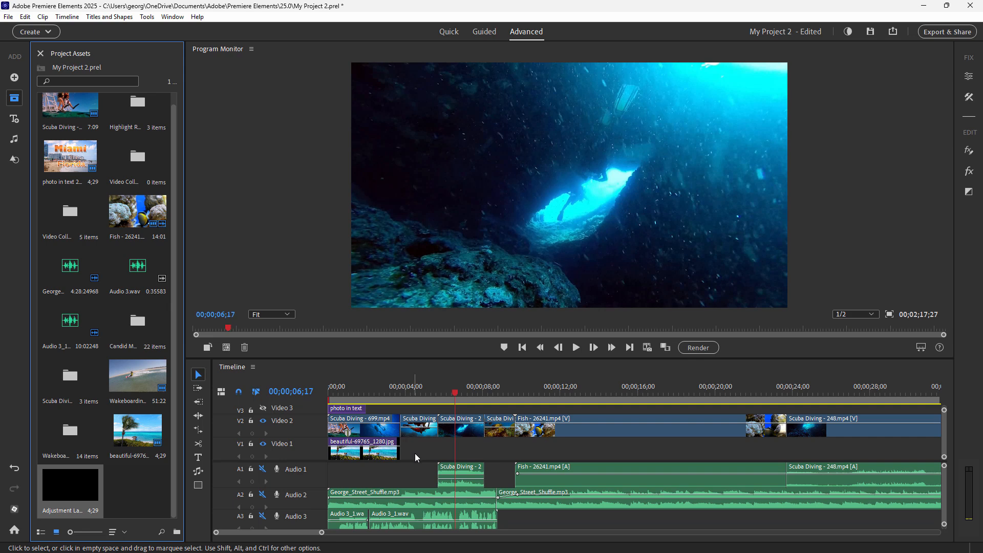
- Place the adjustment layer on the Video 3 track above the Fish - 26241.mp4 clip, starting at about 12 seconds
{"action": "left_click", "coordinate": [616, 426]}
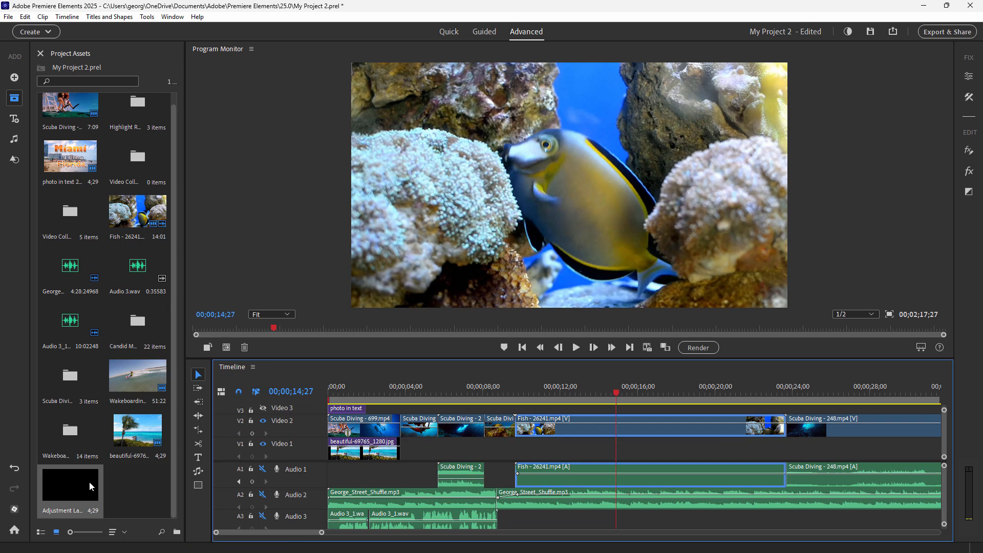
{"action": "left_click_drag", "start_coordinate": [79, 484], "coordinate": [612, 394]}
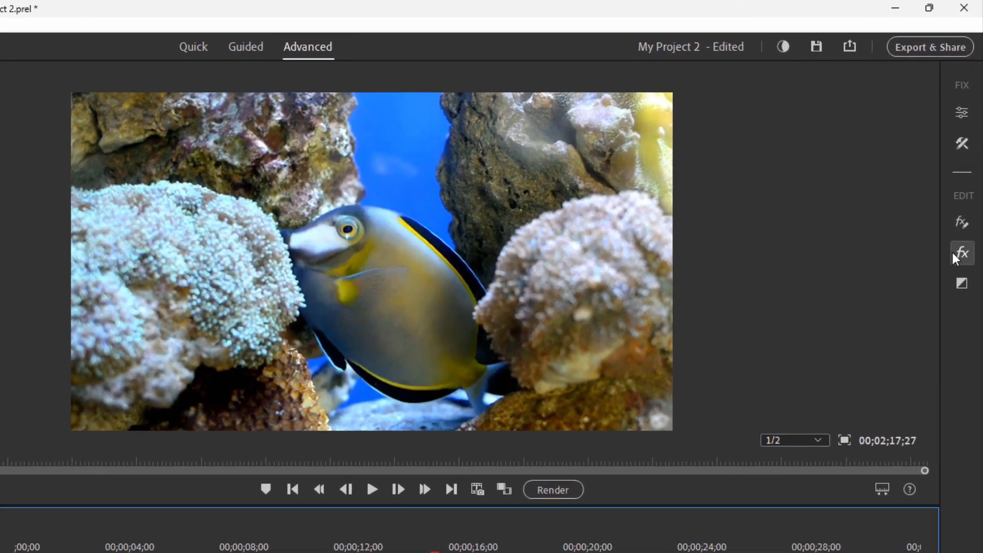
- Apply the Posterize video effect to the adjustment layer on the timeline and set its Level to 4
{"action": "left_click", "coordinate": [953, 253]}
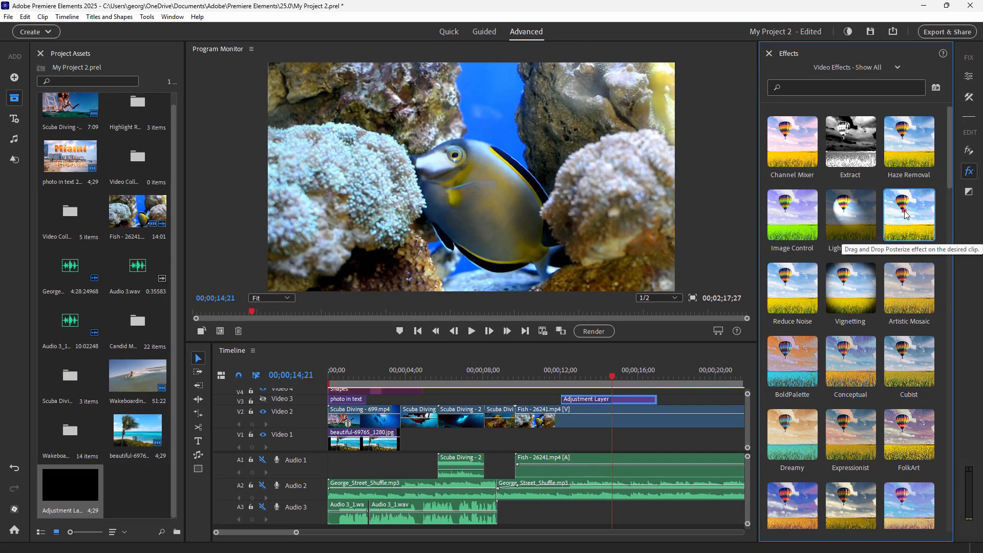
{"action": "left_click_drag", "start_coordinate": [905, 214], "coordinate": [595, 401]}
{"action": "left_click", "coordinate": [773, 174]}
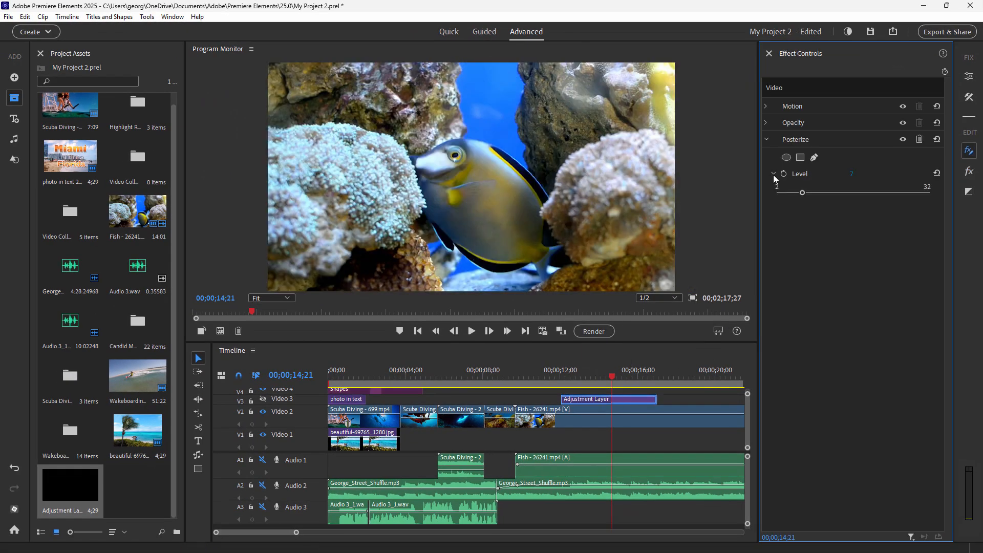
{"action": "left_click_drag", "start_coordinate": [802, 196], "coordinate": [787, 195]}
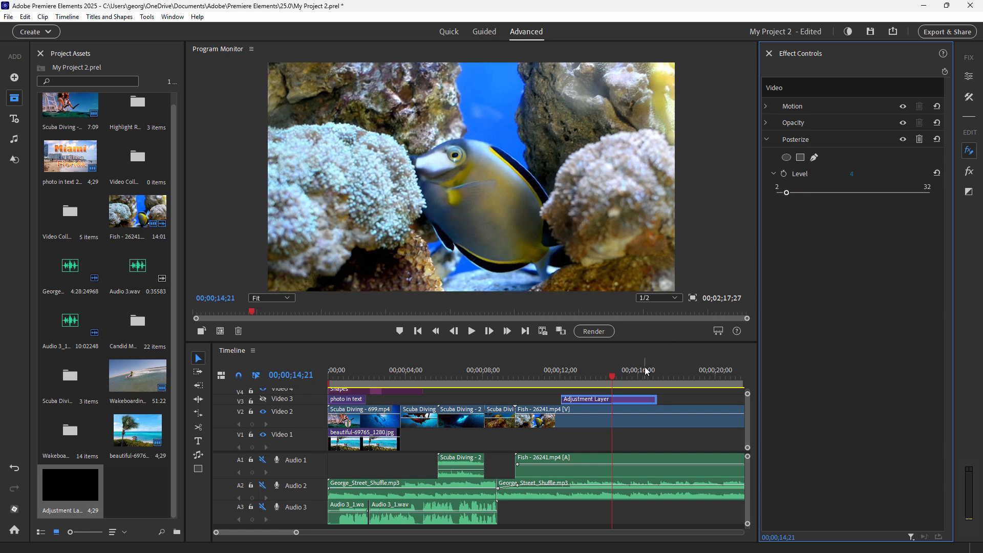
- Turn on the visibility of the Video 3 track in the timeline
{"action": "left_click", "coordinate": [263, 399]}
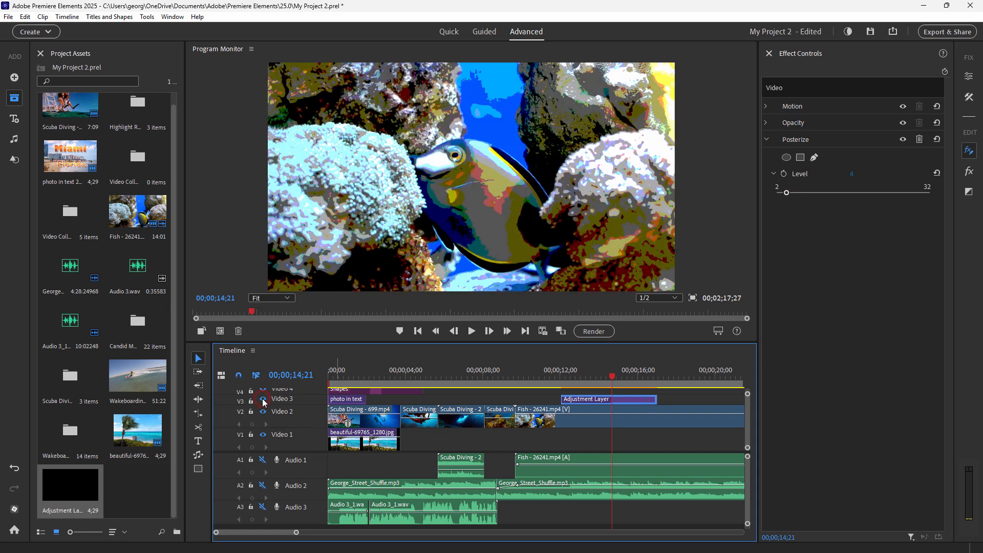
{"action": "left_click", "coordinate": [788, 195]}
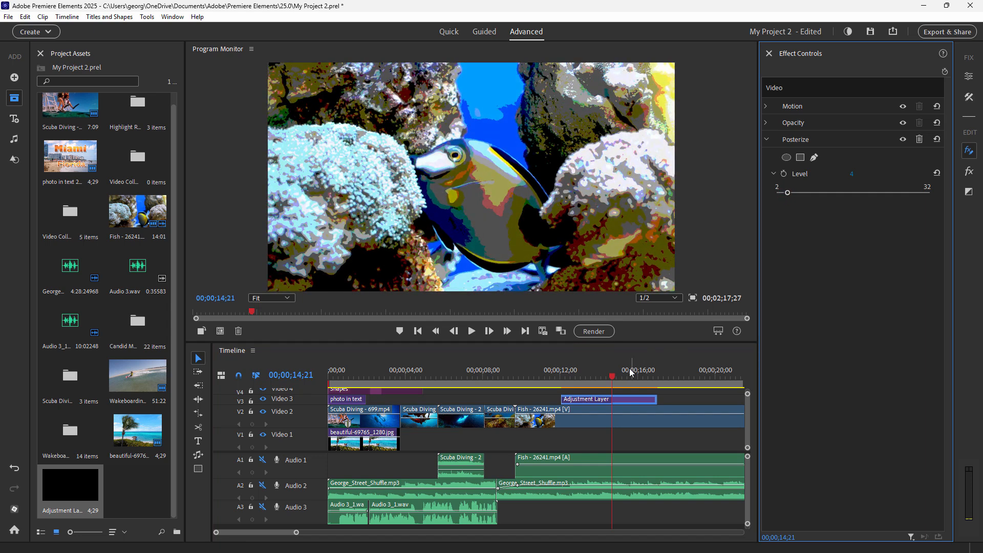
- Move the adjustment layer on Video 3 to start at about 11 seconds and trim its end to about 16 seconds
{"action": "left_click_drag", "start_coordinate": [615, 380], "coordinate": [568, 399]}
{"action": "mouse_move", "coordinate": [642, 399]}
{"action": "left_mouse_down"}
{"action": "mouse_move", "coordinate": [674, 399]}
{"action": "mouse_move", "coordinate": [637, 399]}
{"action": "left_mouse_up"}
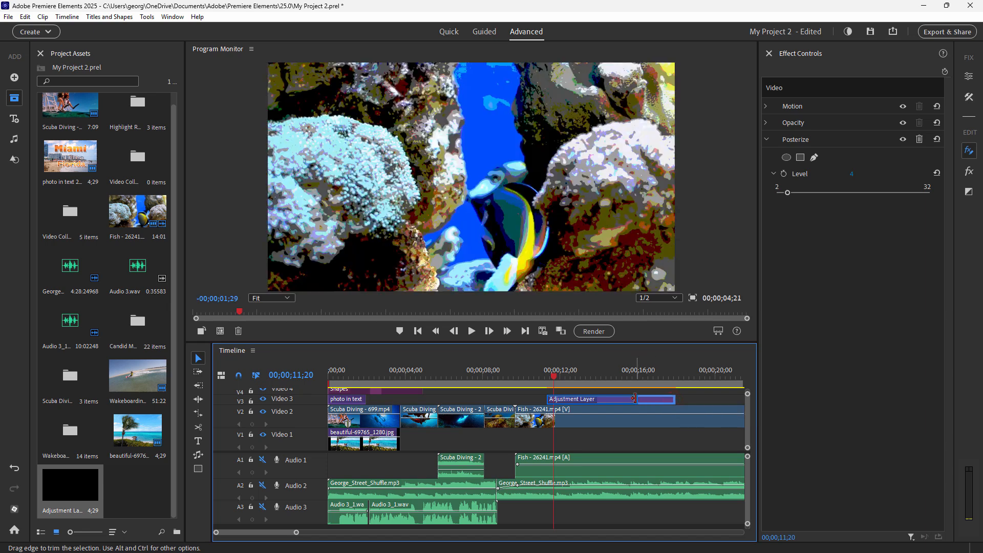
- Scrub through the posterized part of the fish clip and delete the adjustment layer from the timeline
{"action": "left_click", "coordinate": [577, 380]}
{"action": "mouse_move", "coordinate": [580, 382]}
{"action": "left_mouse_down"}
{"action": "mouse_move", "coordinate": [608, 380]}
{"action": "mouse_move", "coordinate": [559, 381]}
{"action": "mouse_move", "coordinate": [598, 379]}
{"action": "left_mouse_up"}
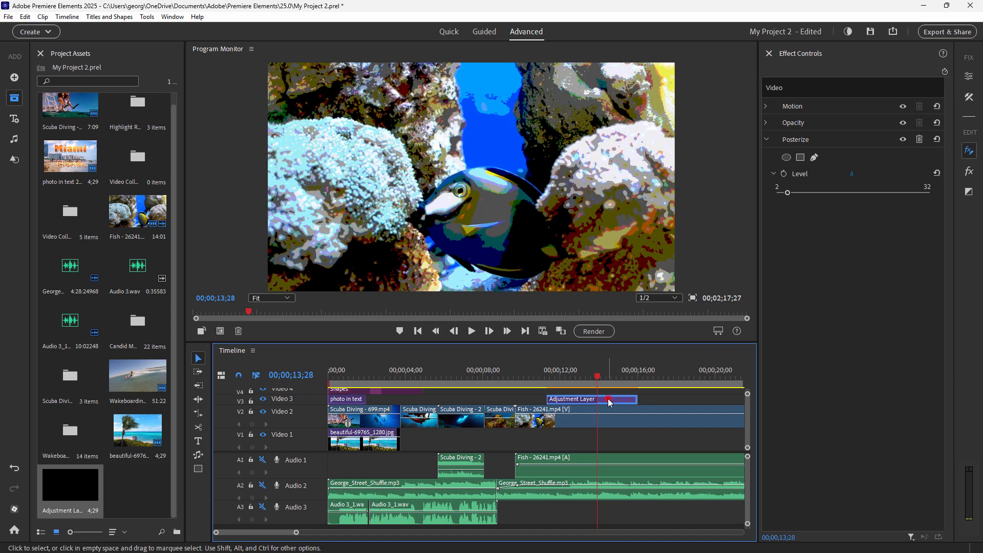
{"action": "key", "text": "Delete"}
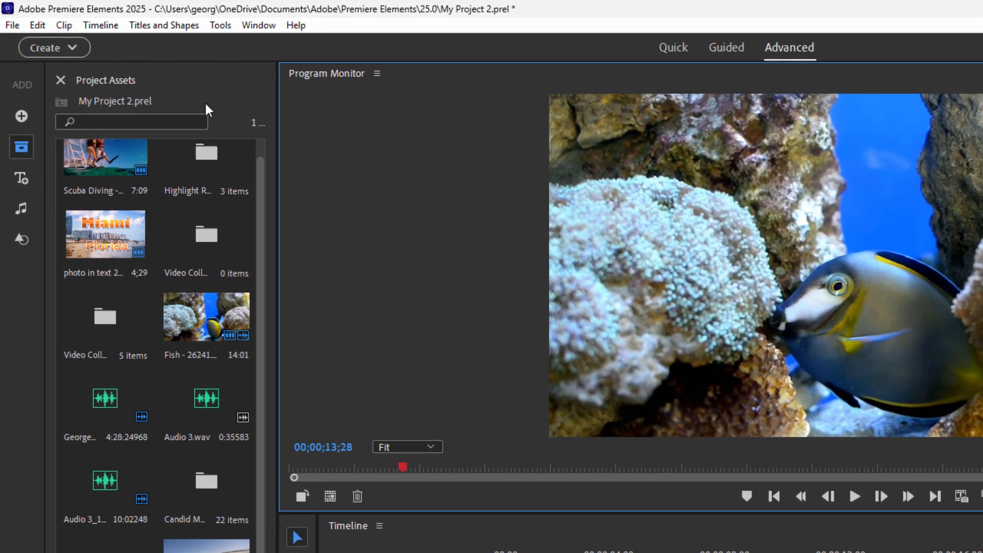
- Move the playhead to 00;00;00;00 and create a Bars and Tone item there, ahead of the existing clips
{"action": "right_click", "coordinate": [132, 68]}
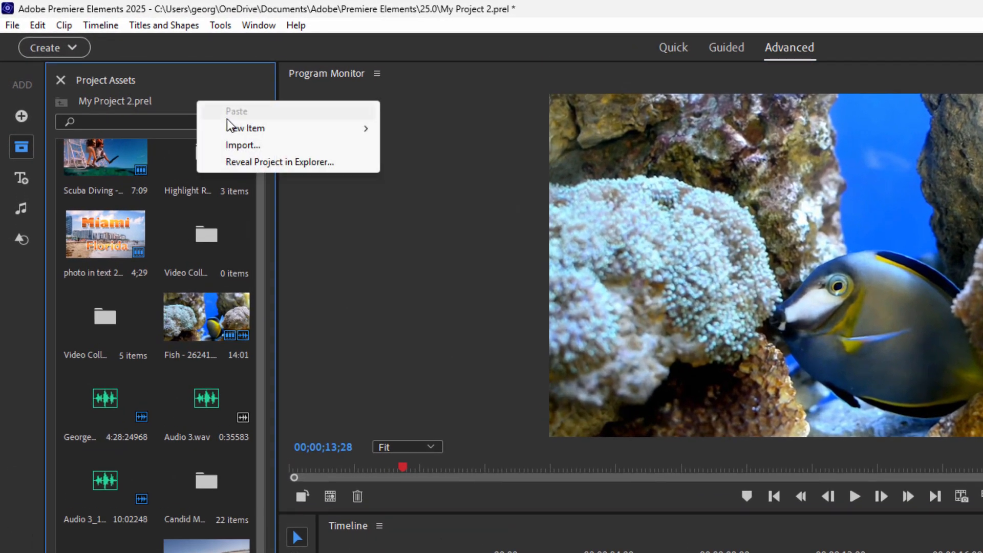
{"action": "mouse_move", "coordinate": [238, 128]}
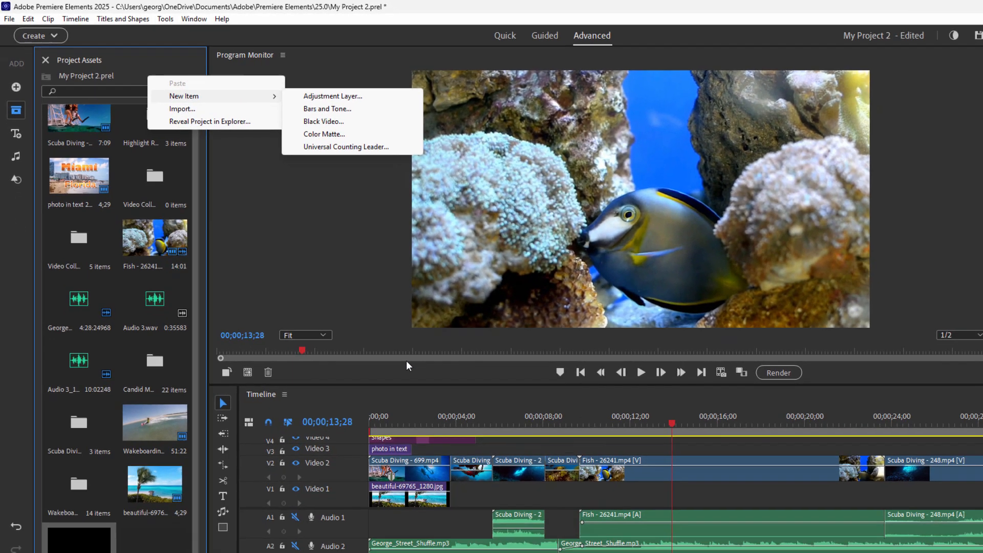
{"action": "left_click", "coordinate": [344, 375]}
{"action": "left_click", "coordinate": [343, 374]}
{"action": "left_click_drag", "start_coordinate": [344, 375], "coordinate": [322, 382]}
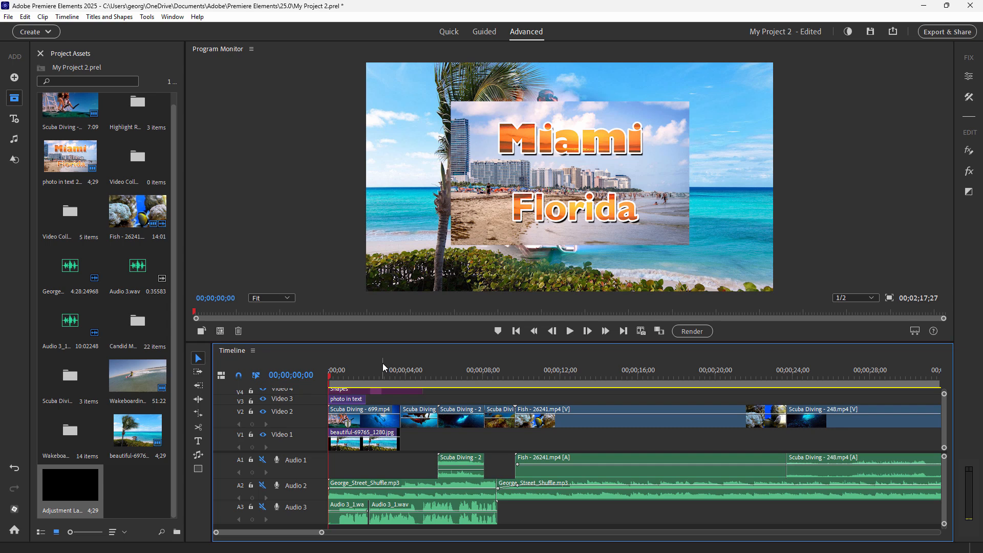
{"action": "right_click", "coordinate": [129, 68]}
{"action": "mouse_move", "coordinate": [183, 84]}
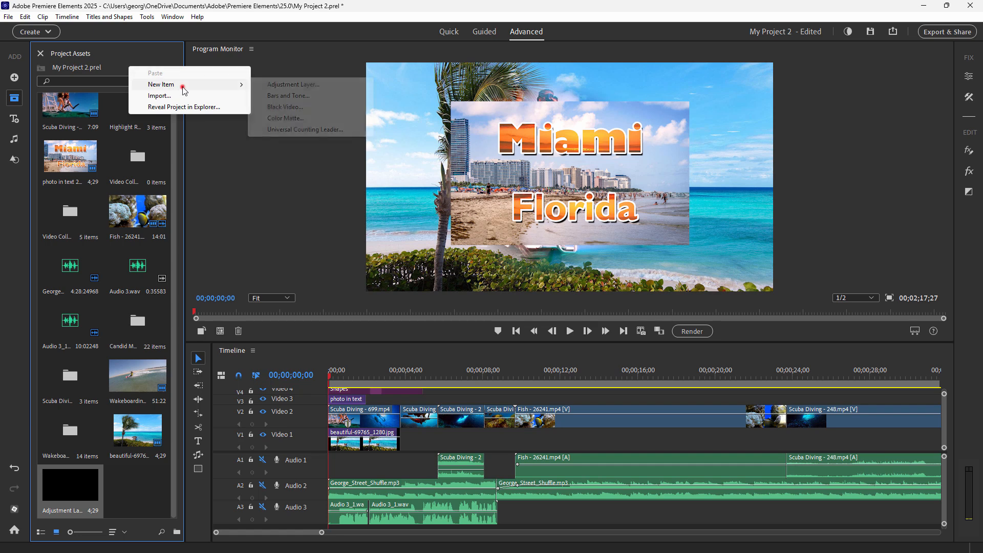
{"action": "left_click", "coordinate": [266, 96]}
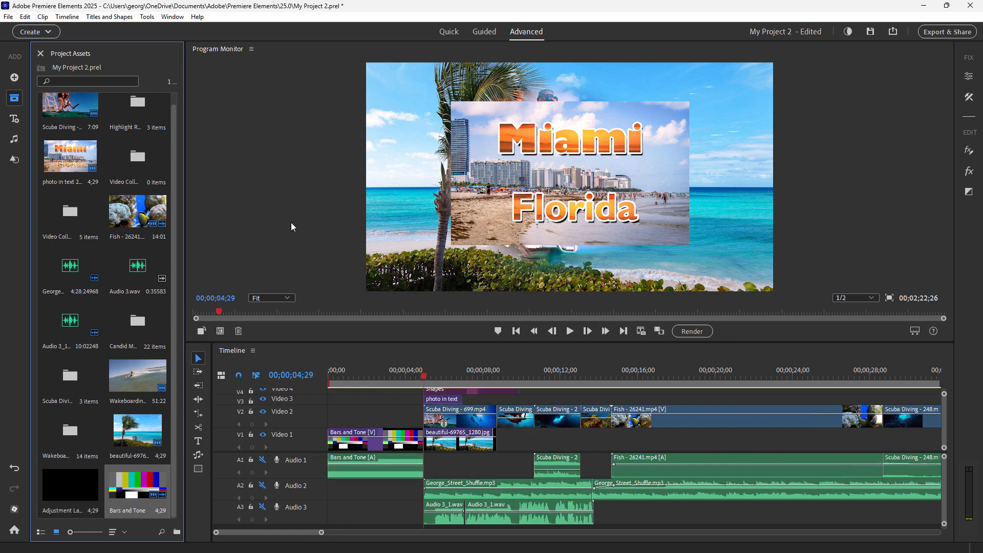
- Preview the Bars and Tone clip on the timeline, and undo its insertion
{"action": "left_click_drag", "start_coordinate": [421, 375], "coordinate": [376, 376]}
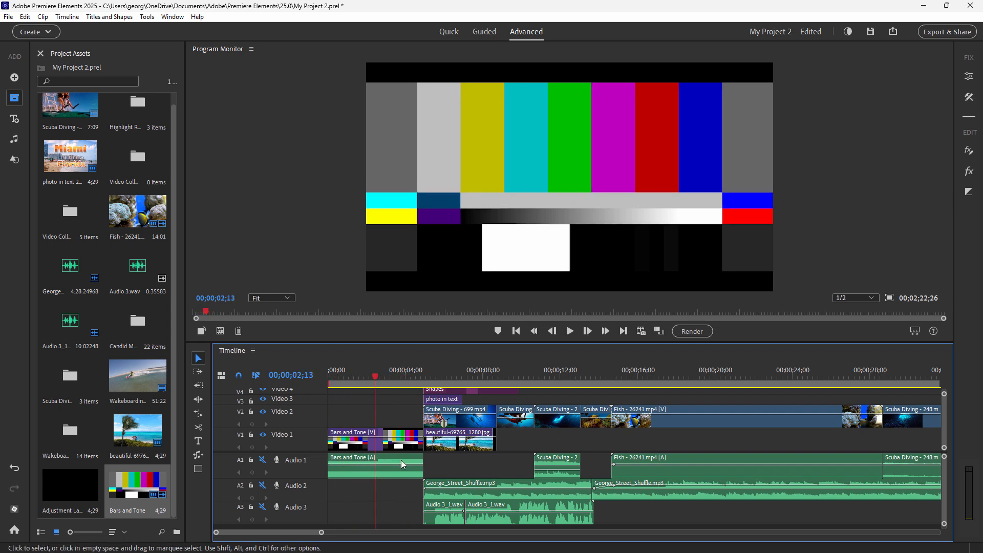
{"action": "key", "text": "ctrl+z"}
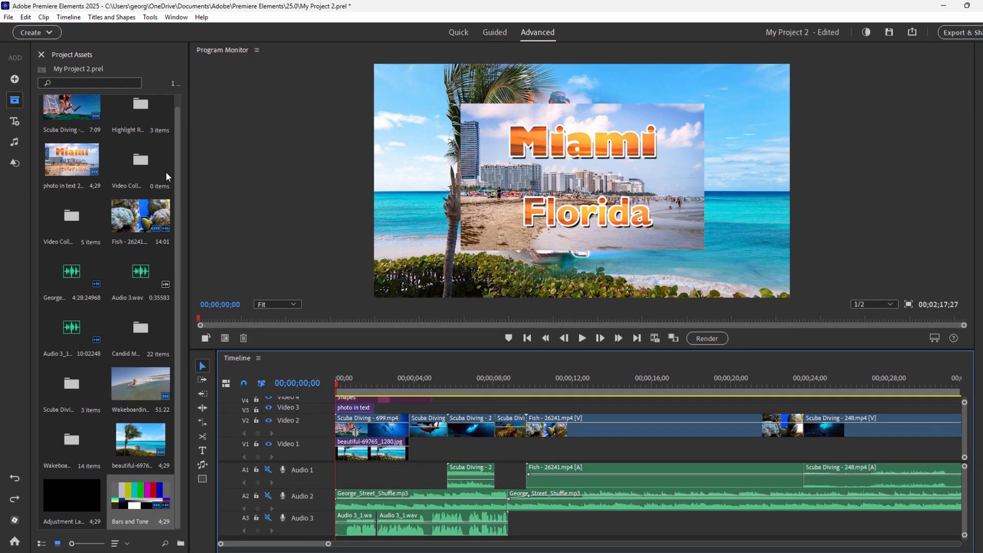
- Create a Black Video item at the start of the timeline
{"action": "right_click", "coordinate": [123, 70]}
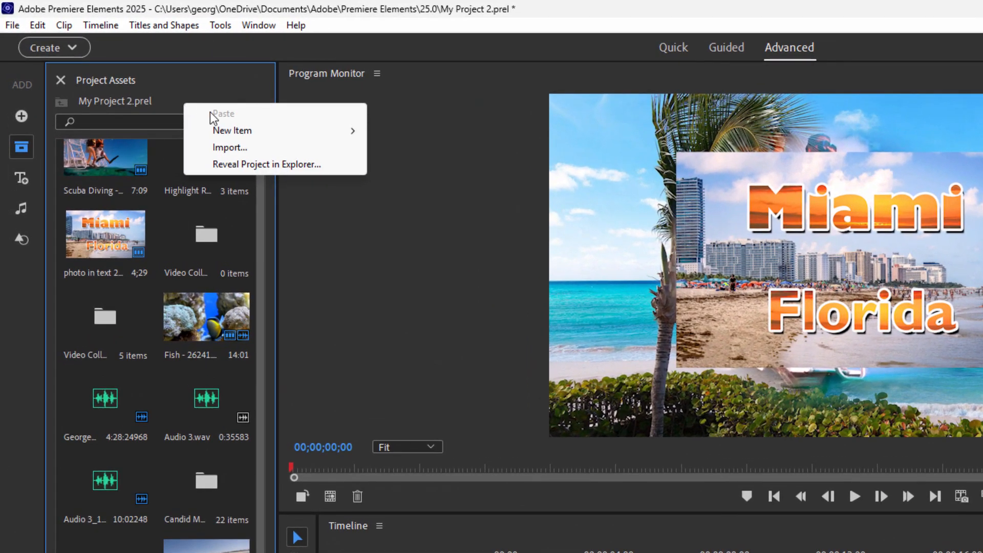
{"action": "mouse_move", "coordinate": [240, 128]}
{"action": "left_click", "coordinate": [441, 162]}
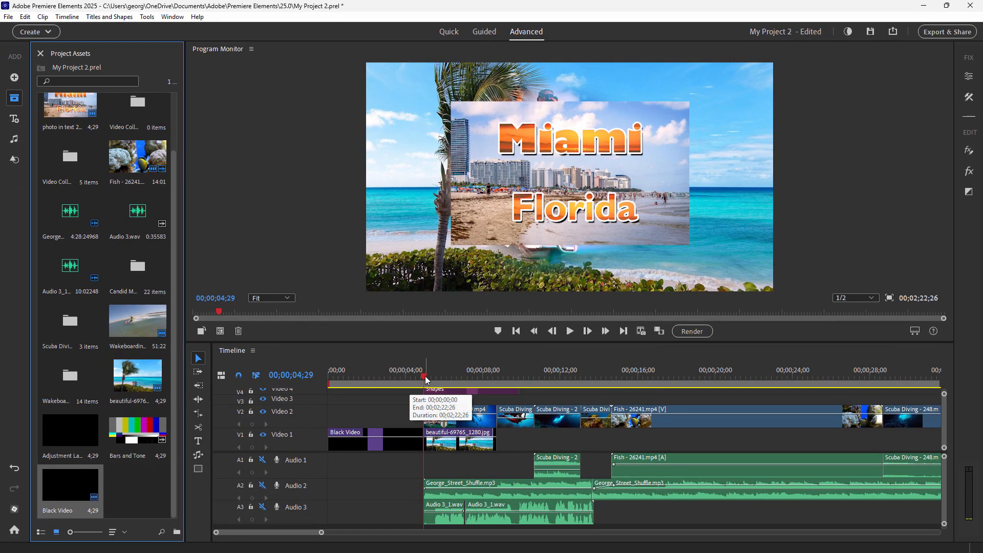
- Scrub over the Black Video clip on the timeline, and undo its insertion
{"action": "left_click_drag", "start_coordinate": [404, 378], "coordinate": [421, 360]}
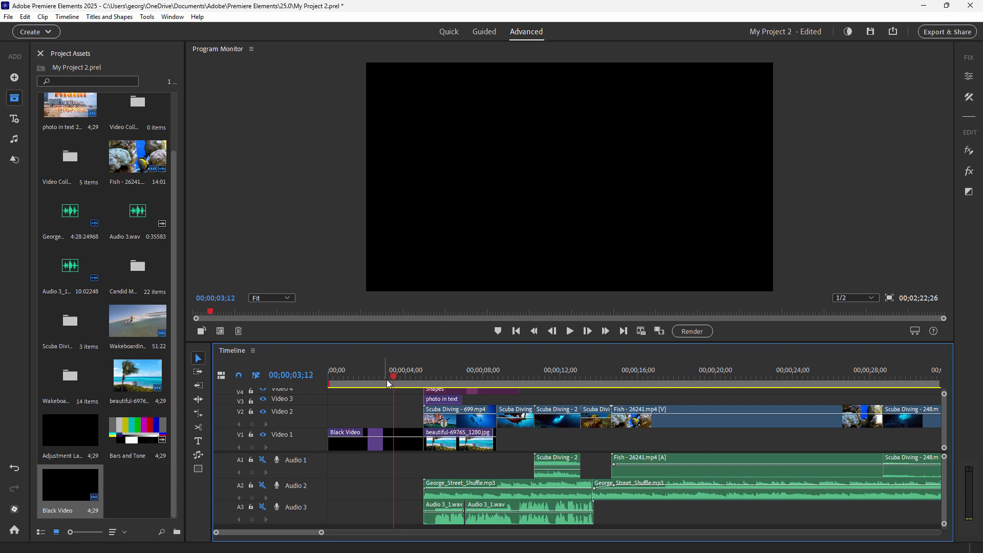
{"action": "mouse_move", "coordinate": [393, 378]}
{"action": "left_mouse_down"}
{"action": "mouse_move", "coordinate": [328, 379]}
{"action": "mouse_move", "coordinate": [428, 381]}
{"action": "mouse_move", "coordinate": [398, 382]}
{"action": "left_mouse_up"}
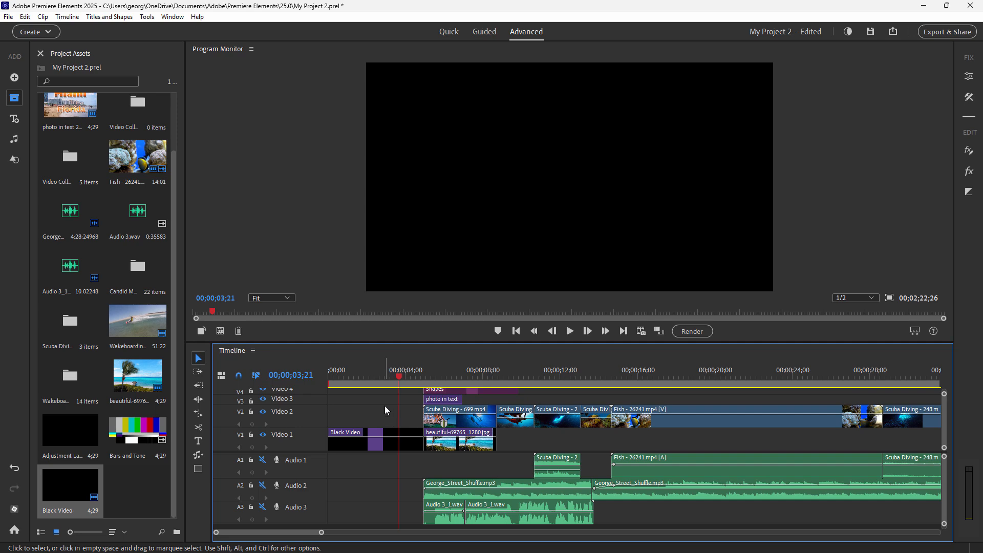
{"action": "key", "text": "ctrl+z"}
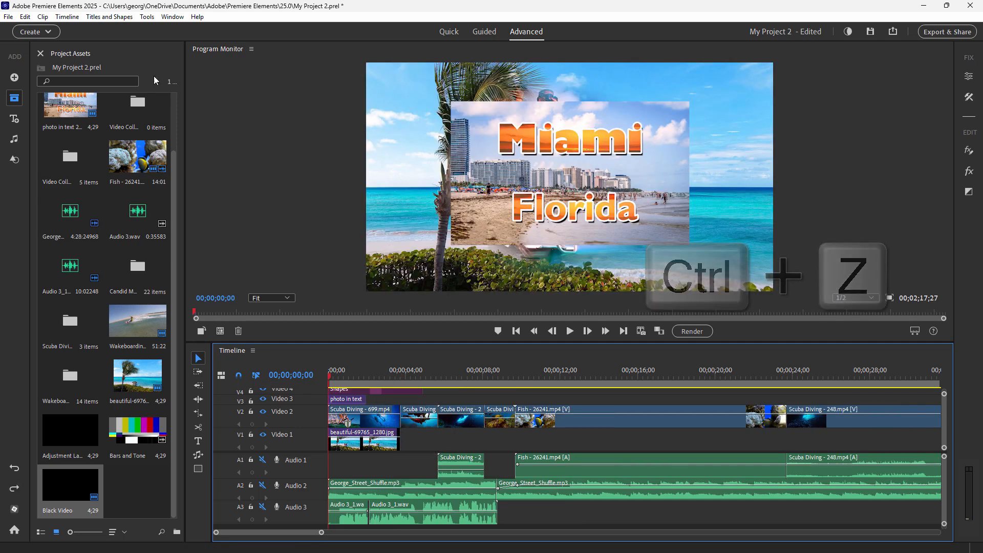
- Create a red (FF0000) color matte named Color Matte at the start of the timeline
{"action": "right_click", "coordinate": [128, 66]}
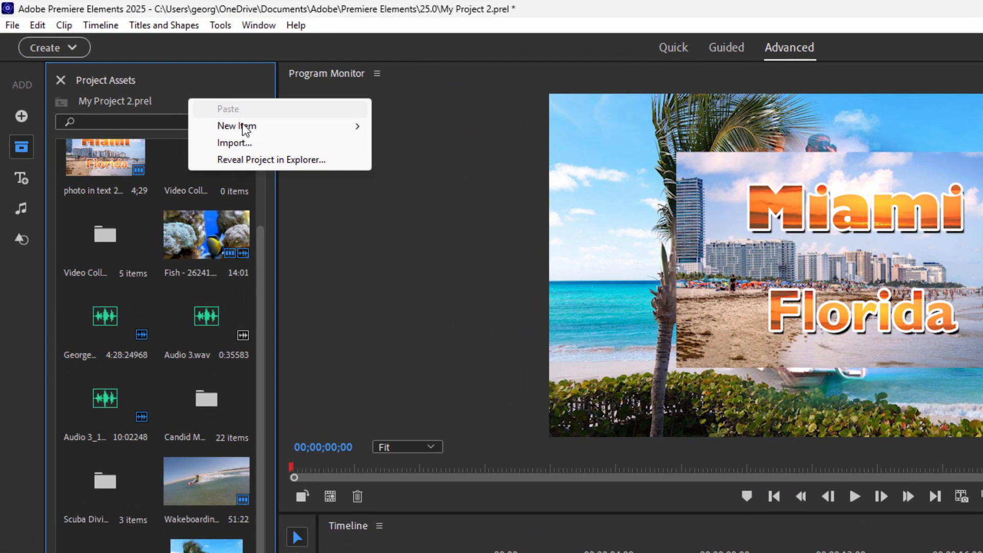
{"action": "mouse_move", "coordinate": [203, 106]}
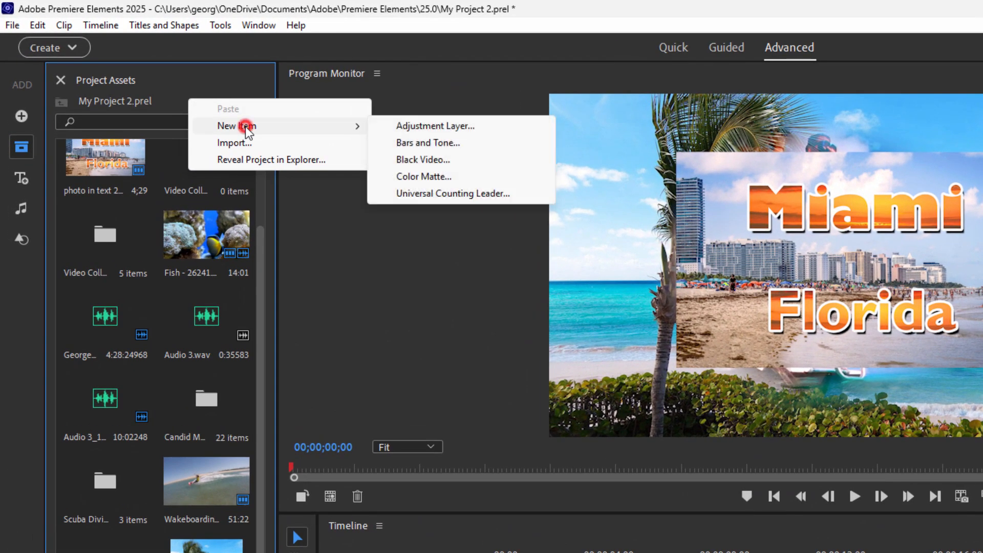
{"action": "left_click", "coordinate": [408, 176]}
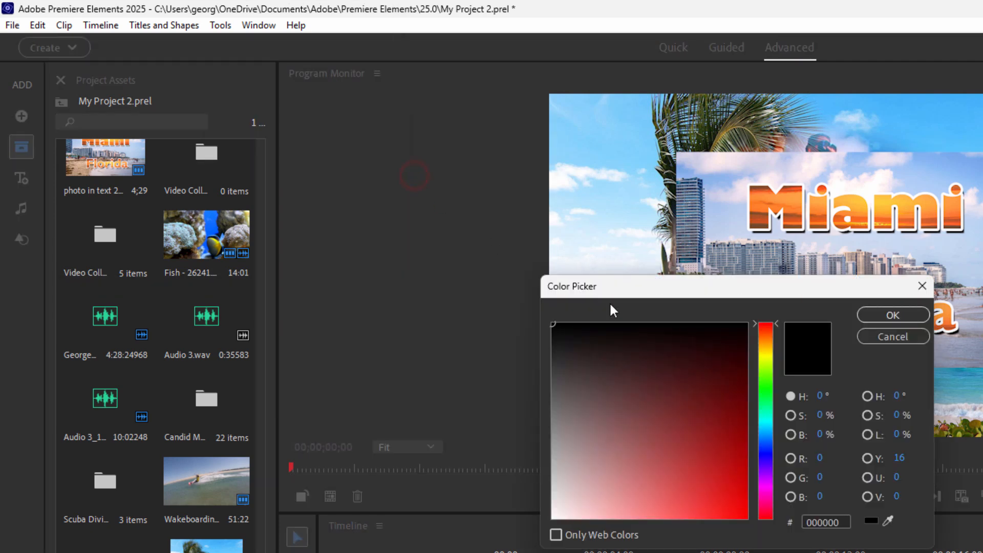
{"action": "left_click", "coordinate": [697, 449]}
{"action": "left_click_drag", "start_coordinate": [697, 448], "coordinate": [746, 519]}
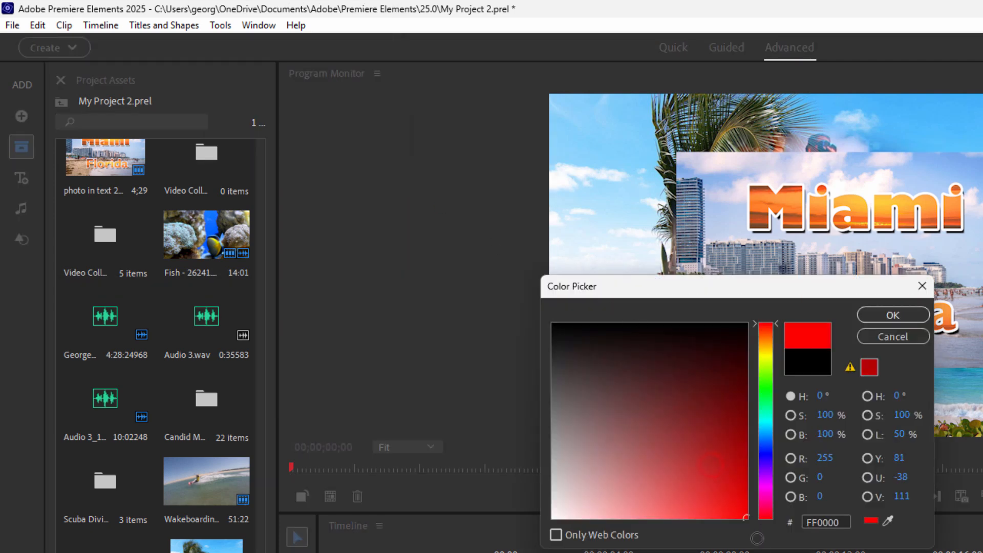
{"action": "left_click", "coordinate": [878, 318]}
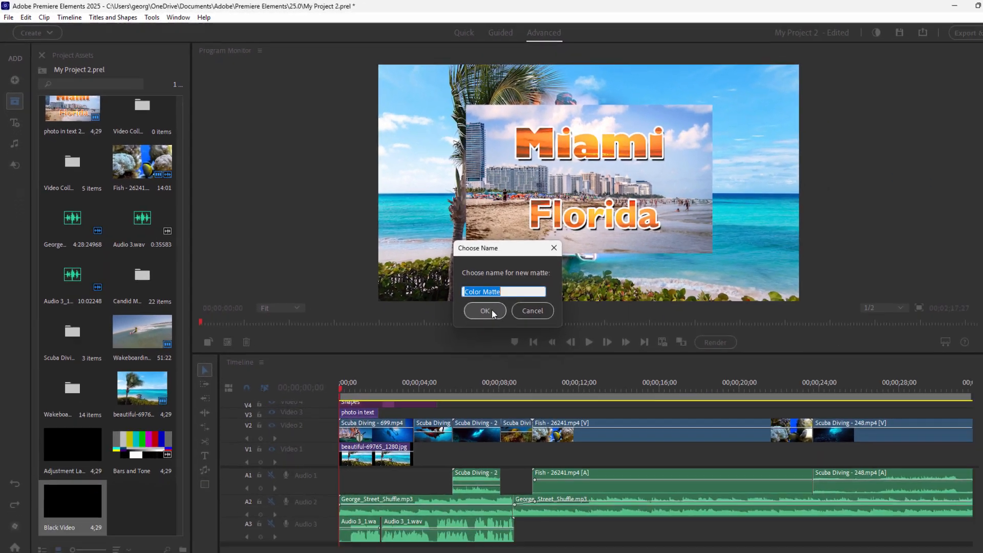
{"action": "left_click", "coordinate": [717, 461]}
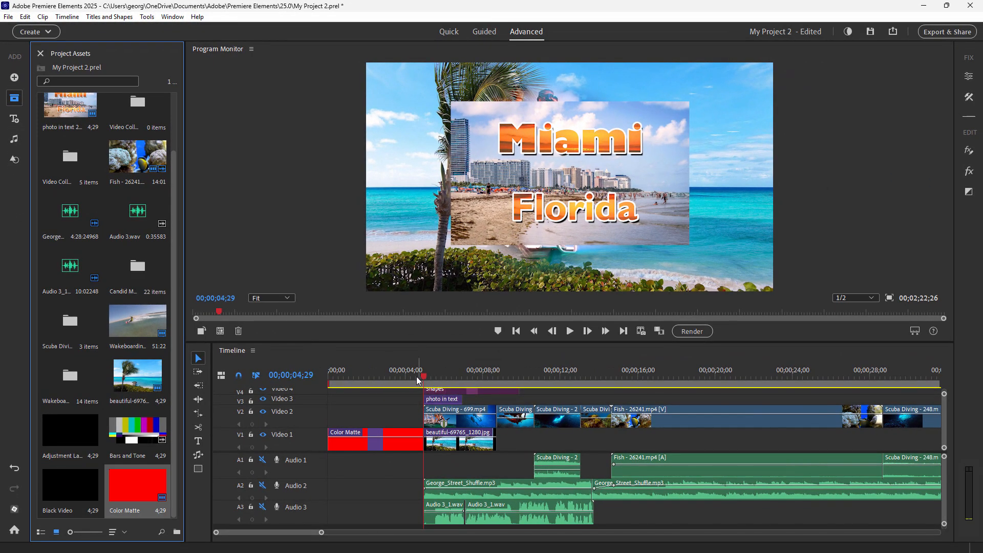
- Preview the red Color Matte clip on the timeline, and undo its insertion
{"action": "left_click_drag", "start_coordinate": [423, 377], "coordinate": [353, 377]}
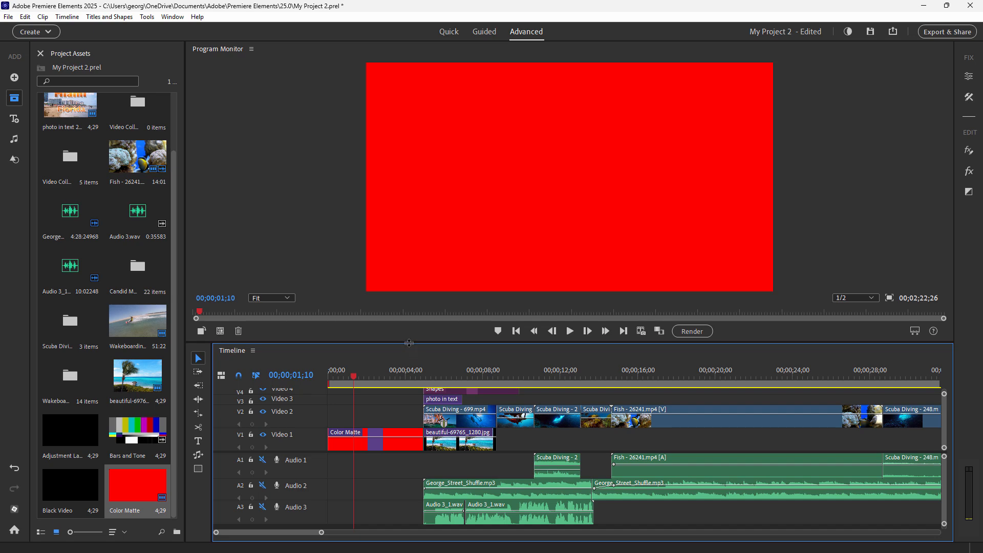
{"action": "key", "text": "ctrl+z"}
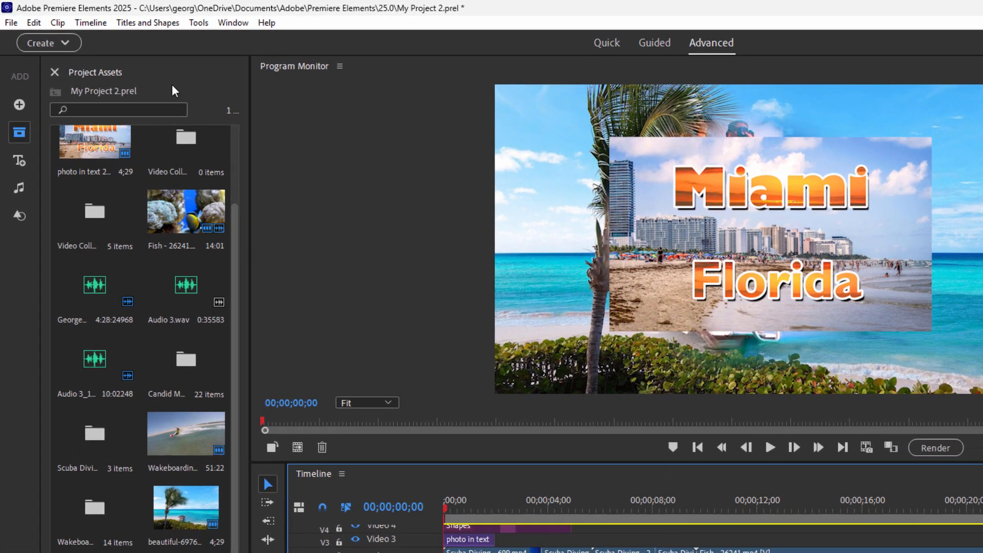
- Create a Universal Counting Leader with the default video colors and audio cues at the start of the timeline
{"action": "right_click", "coordinate": [129, 65]}
{"action": "left_click", "coordinate": [168, 86]}
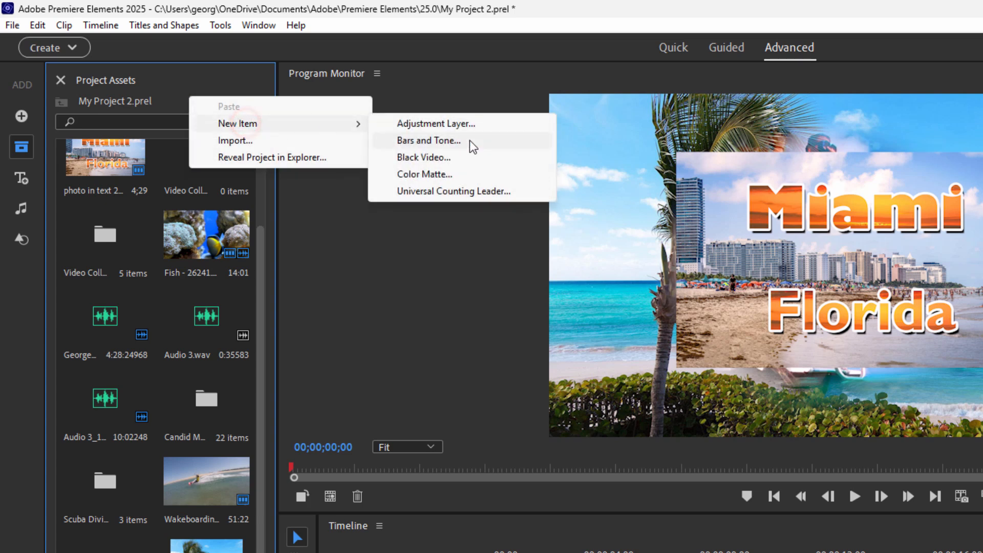
{"action": "left_click", "coordinate": [430, 191]}
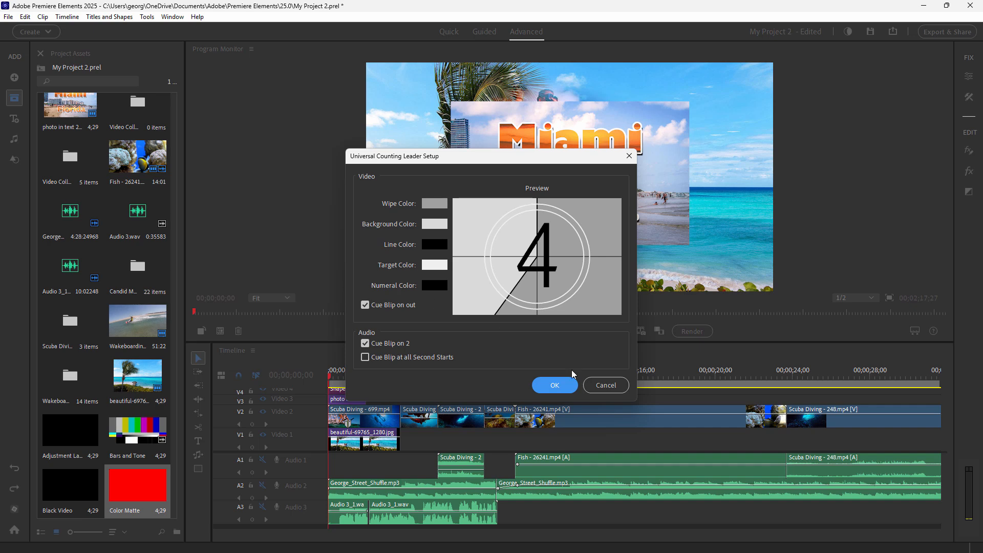
{"action": "left_click", "coordinate": [555, 385]}
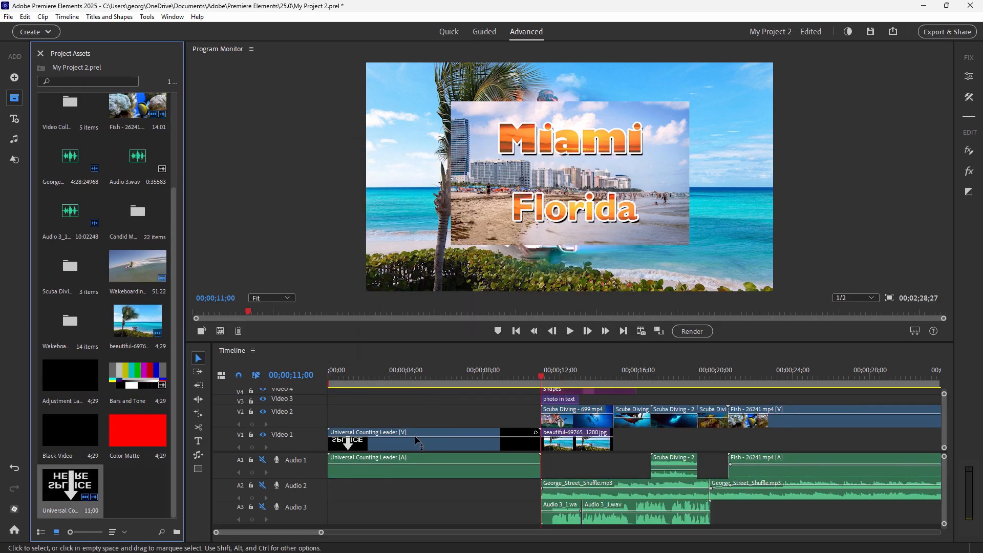
- Play the Universal Counting Leader clip from the start of the timeline, and check individual countdown frames within it
{"action": "left_click_drag", "start_coordinate": [380, 377], "coordinate": [328, 377]}
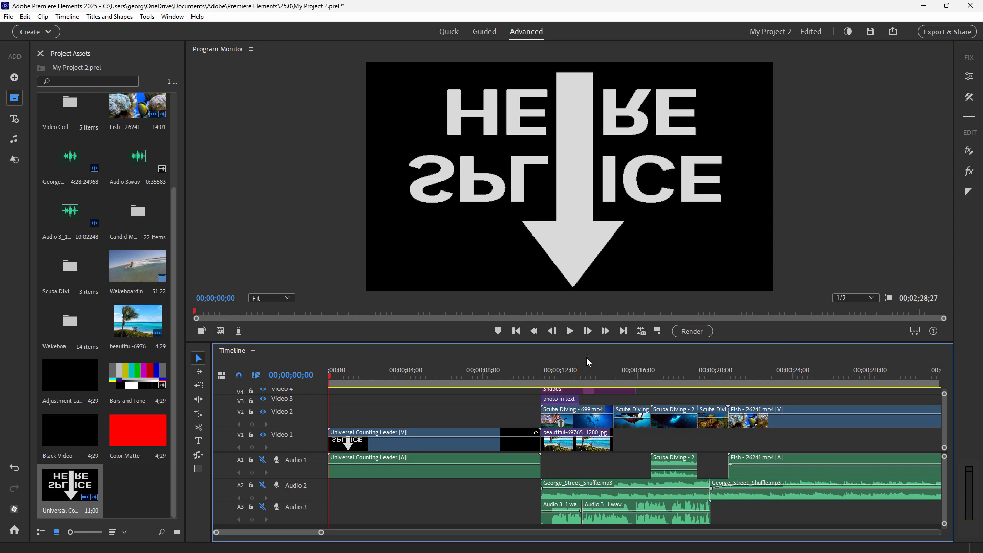
{"action": "left_click", "coordinate": [569, 332]}
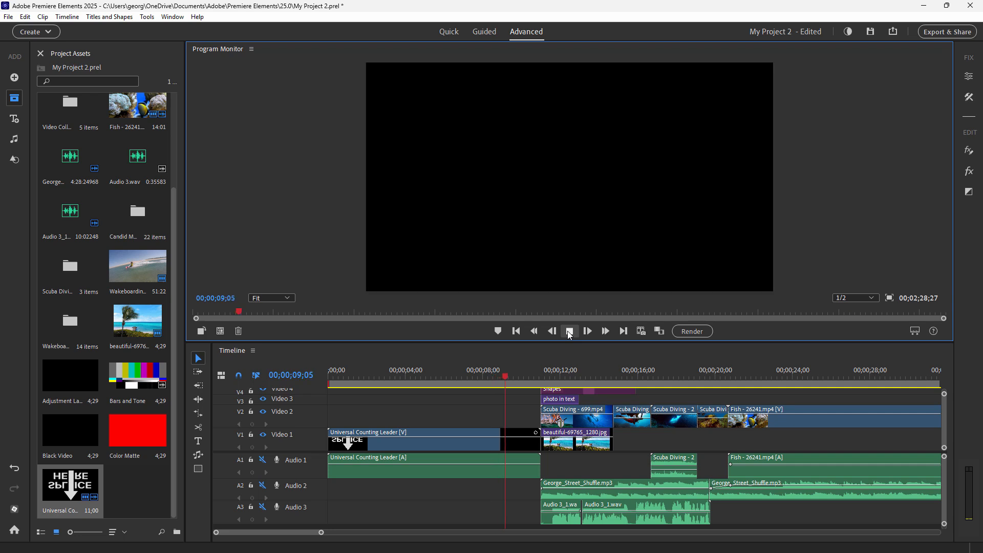
{"action": "left_click", "coordinate": [568, 331]}
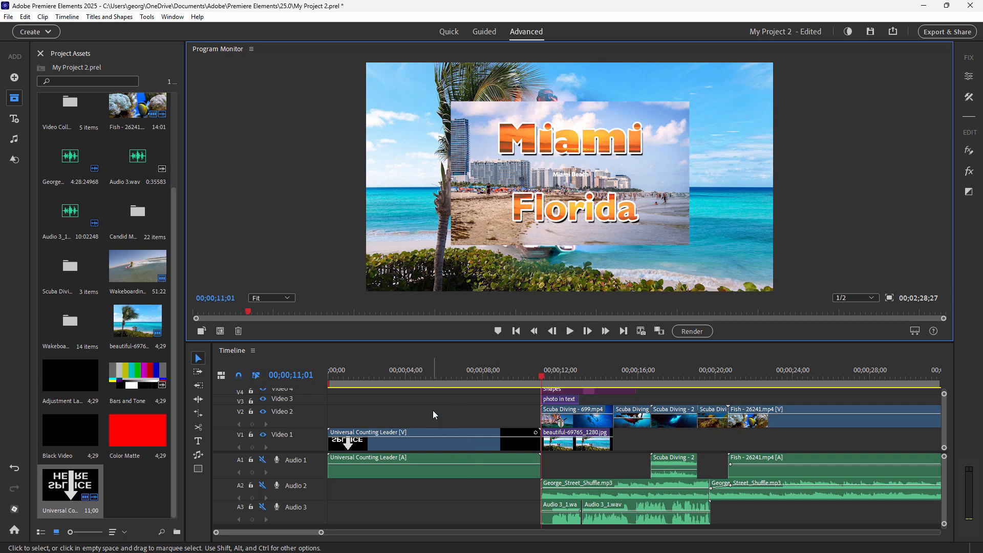
{"action": "left_click", "coordinate": [448, 376]}
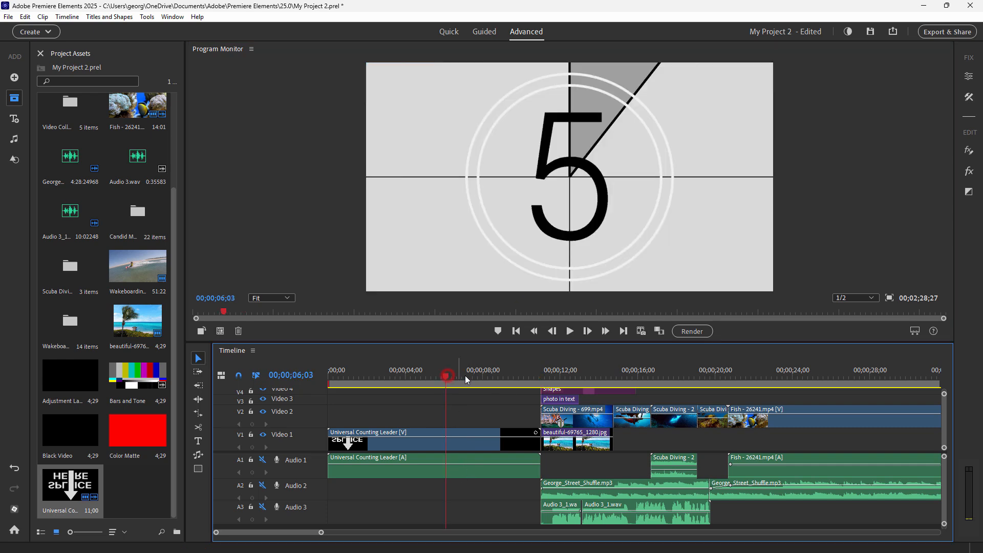
{"action": "left_click", "coordinate": [421, 376]}
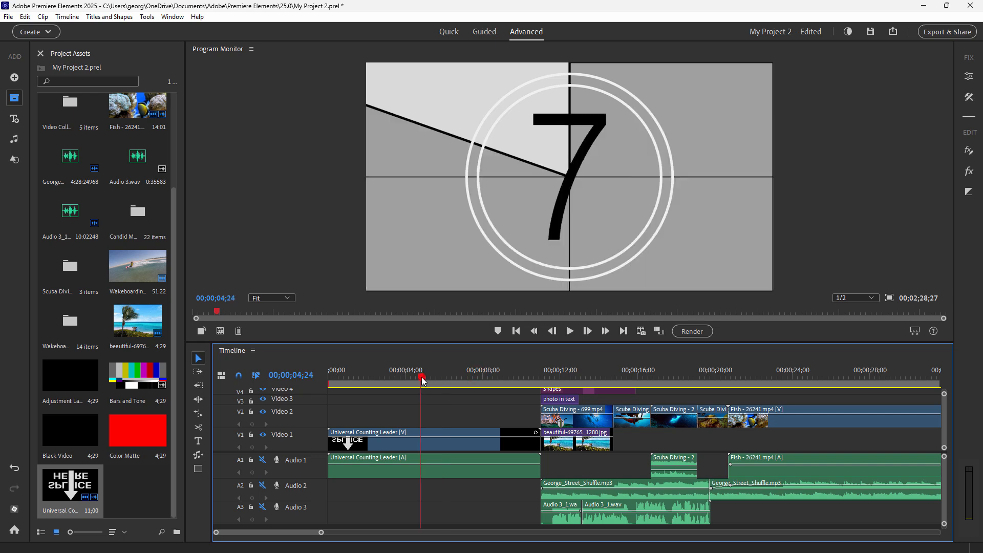